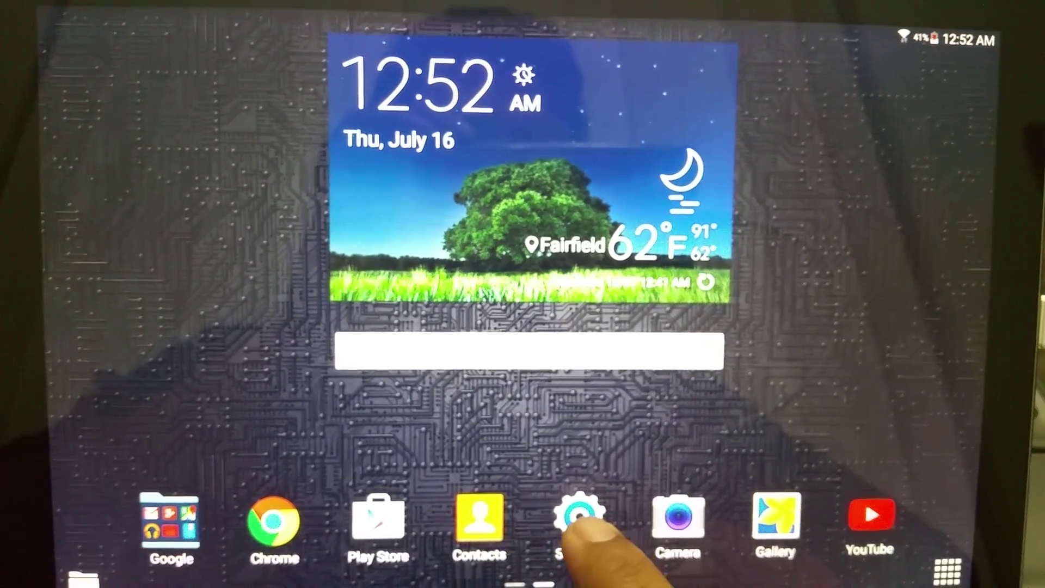
On the tablet, check Settings and reveal the Lollipop version easter egg, then return home
left_click(580, 516)
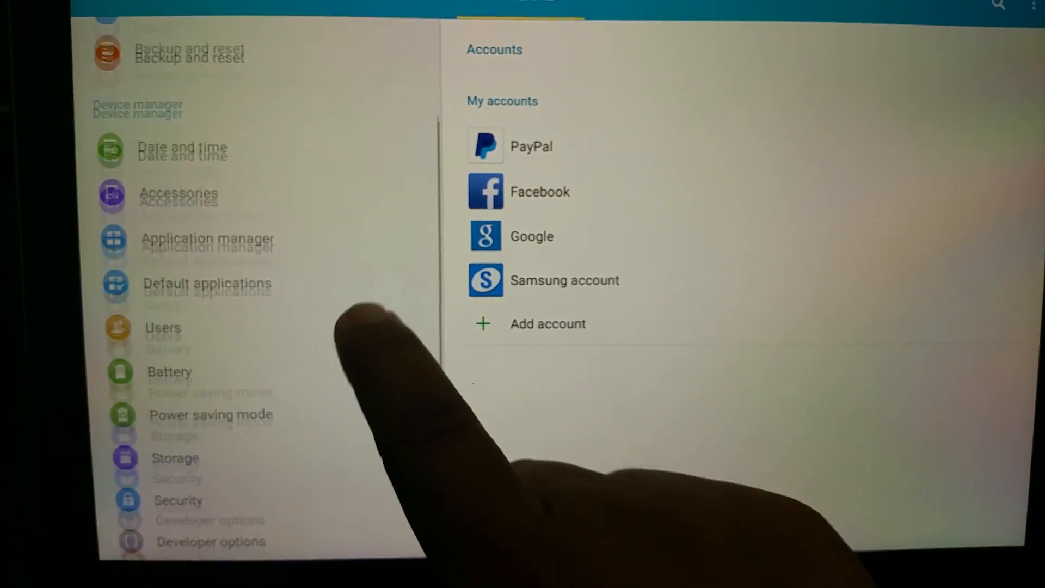
scroll(368, 343, "down", 3)
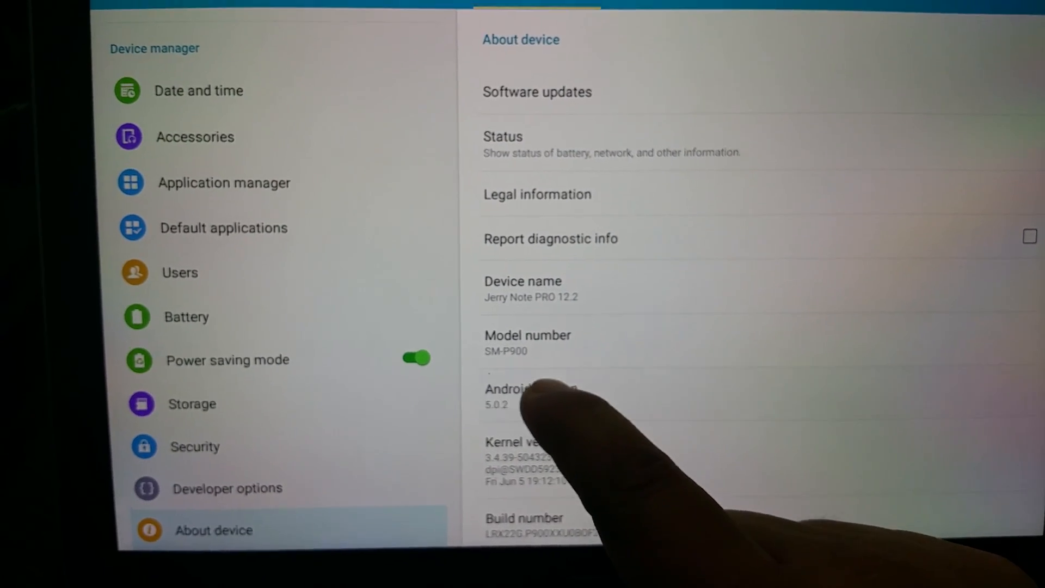
left_click(522, 388)
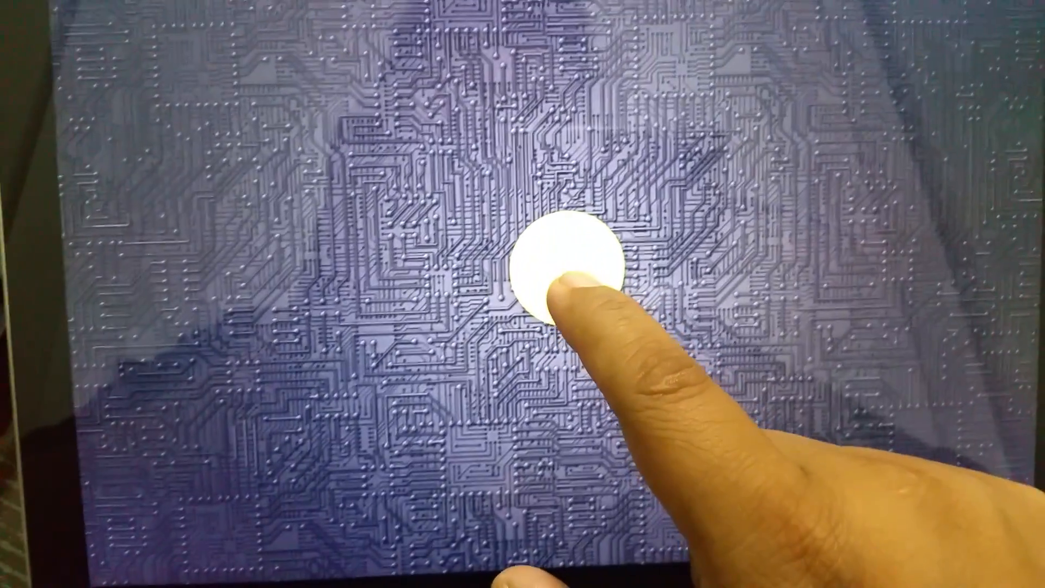
left_click(583, 245)
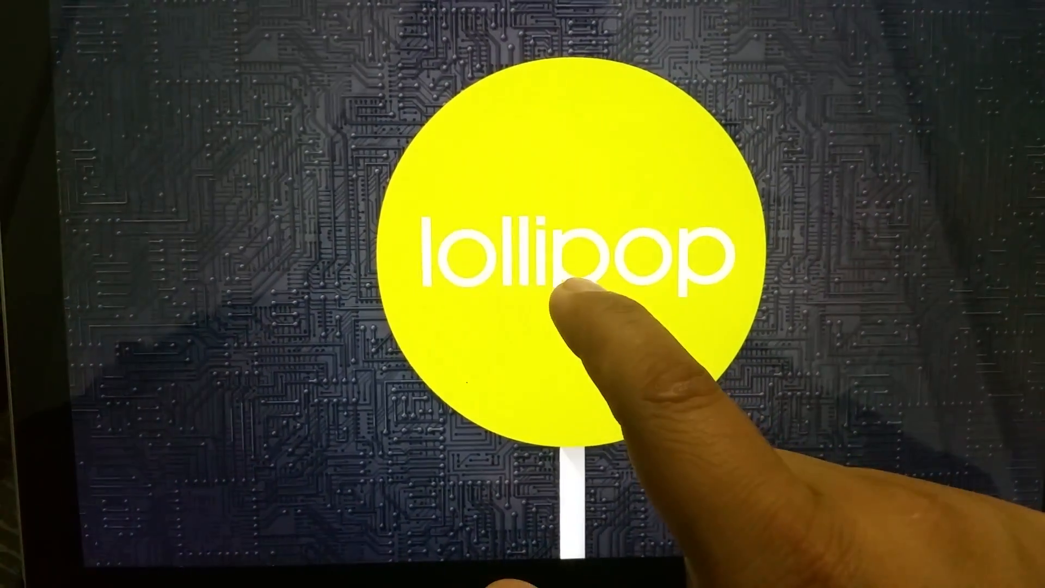
left_click(491, 393)
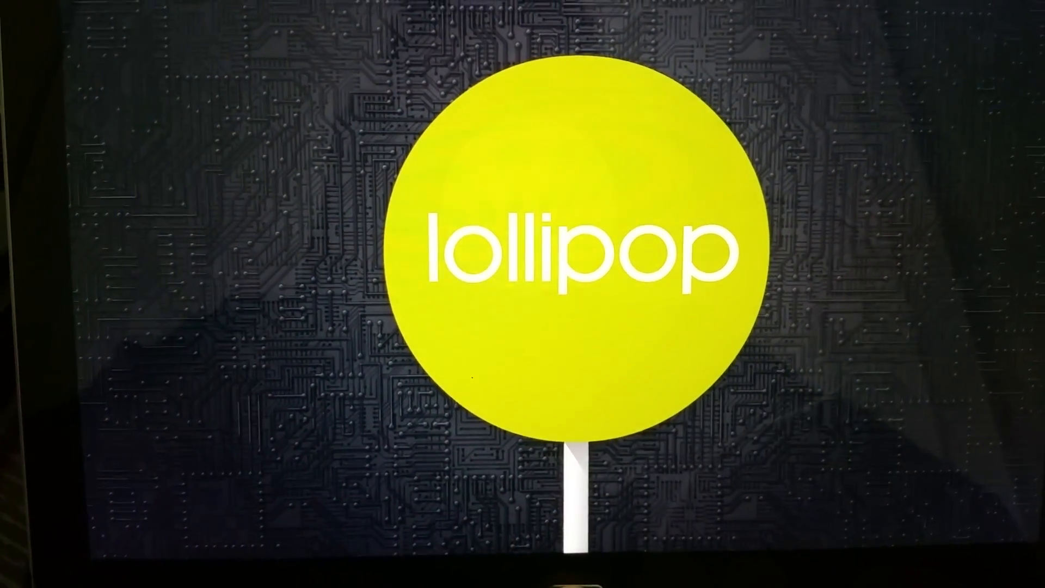
key("Escape")
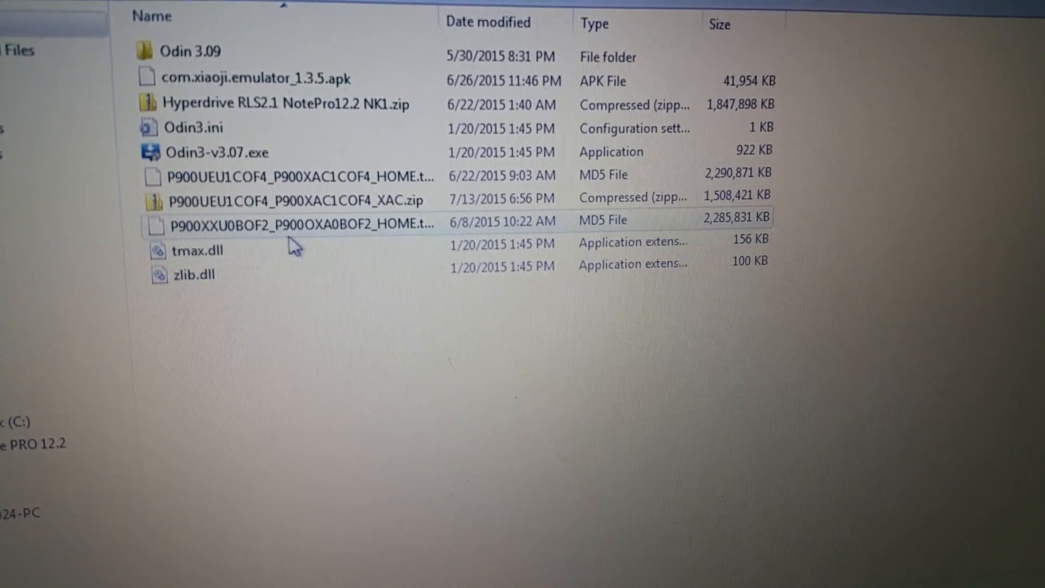
Widen the Name column over the firmware files and enter the Odin 3.09 folder
left_click(340, 229)
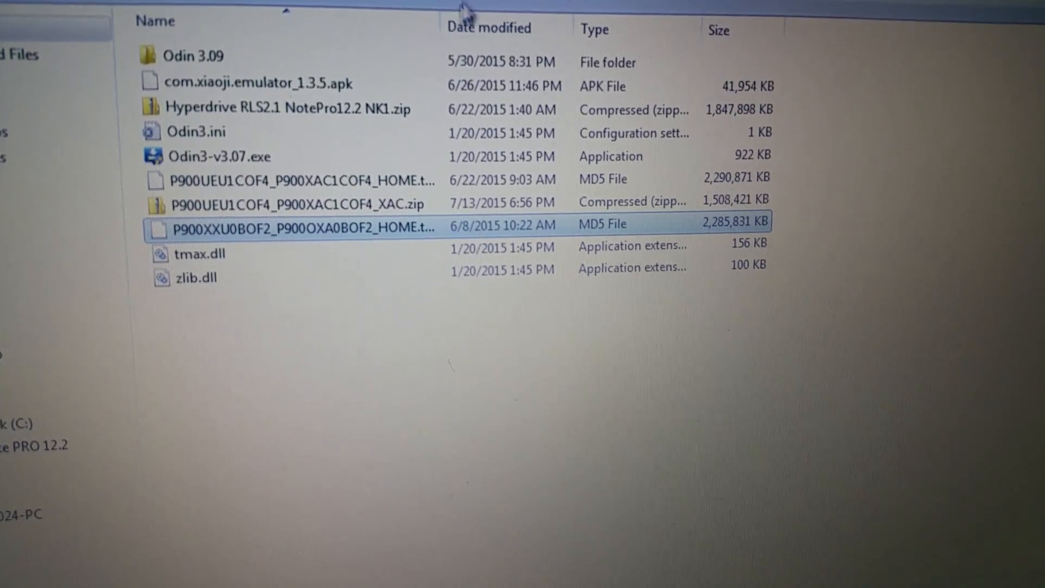
left_click_drag(442, 19, 537, 20)
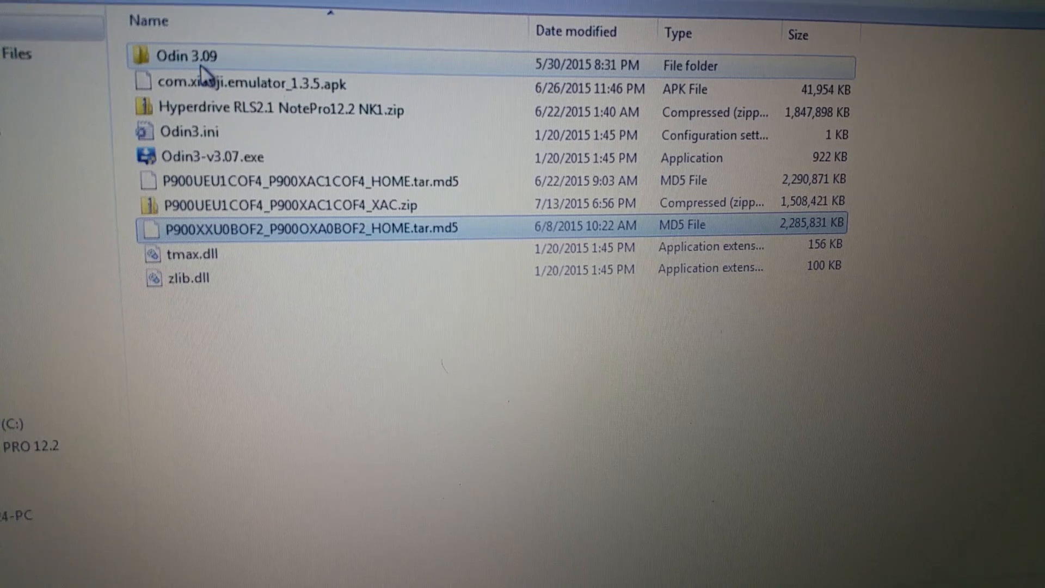
left_click(183, 51)
double_click(197, 93)
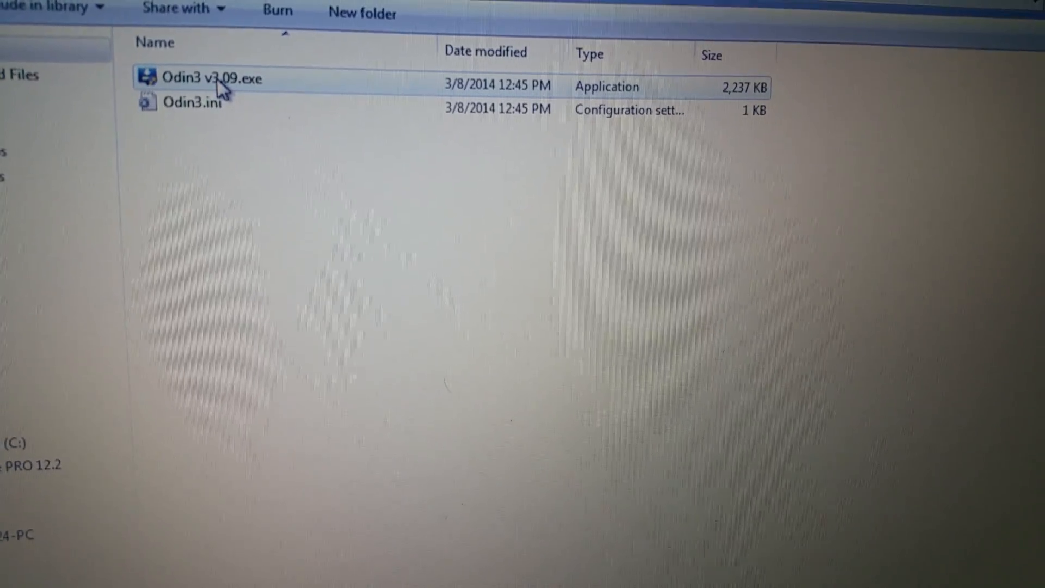
Launch Odin3 v3.09.exe as administrator via its right-click menu
right_click(222, 94)
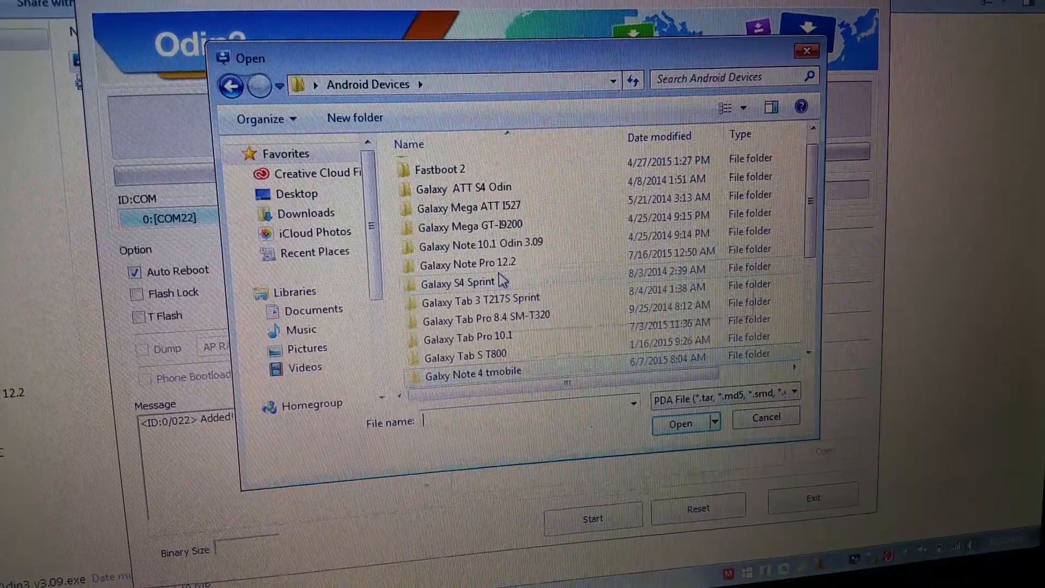
Enter the Galaxy Note Pro 12.2 folder to reach the P900UEU1COF4 HOME .tar.md5 firmware
left_click(494, 265)
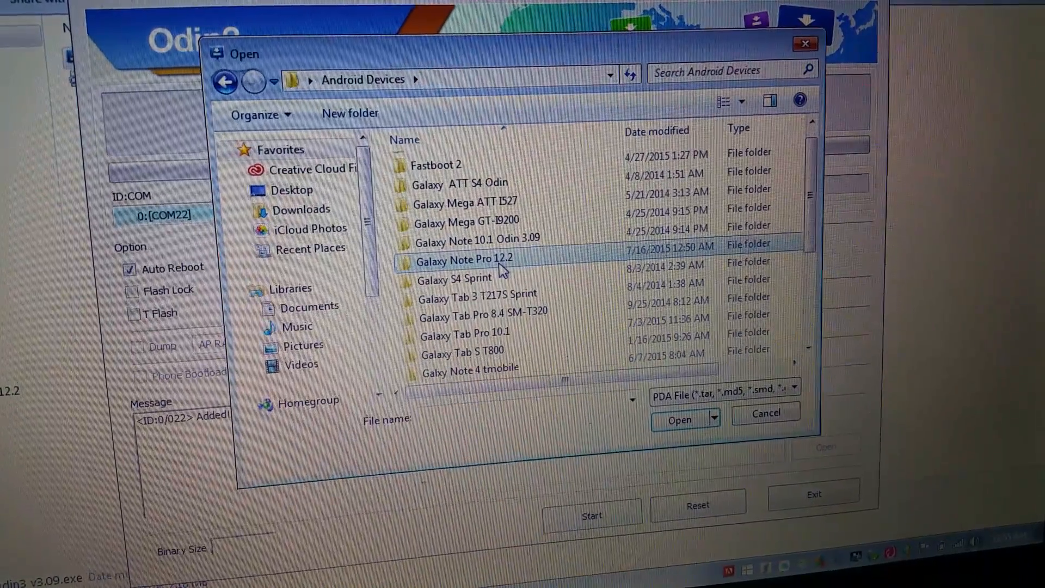
double_click(502, 263)
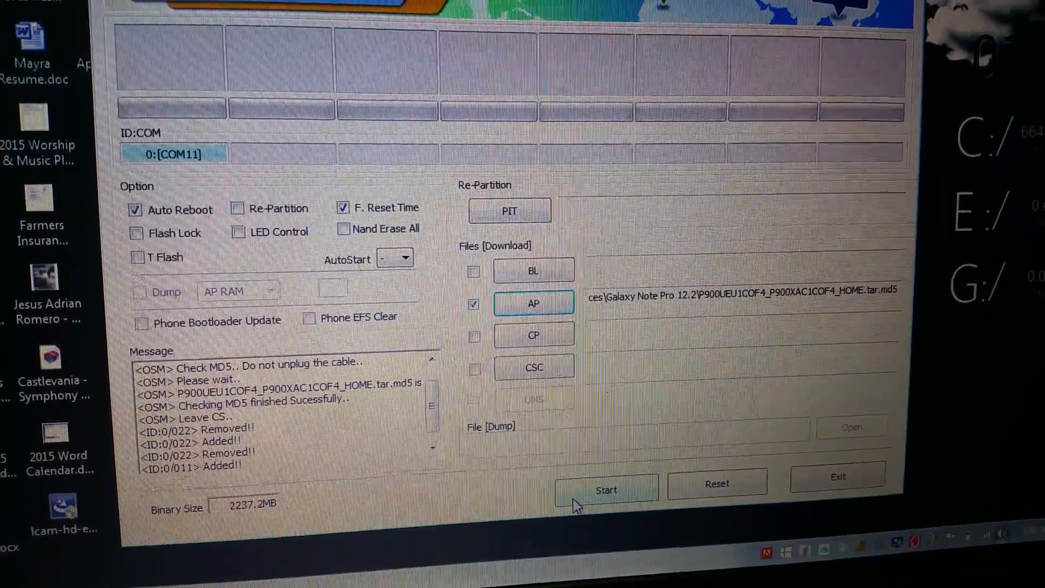
Start flashing the P900UEU1COF4 AP firmware to the tablet on COM11
left_click(573, 500)
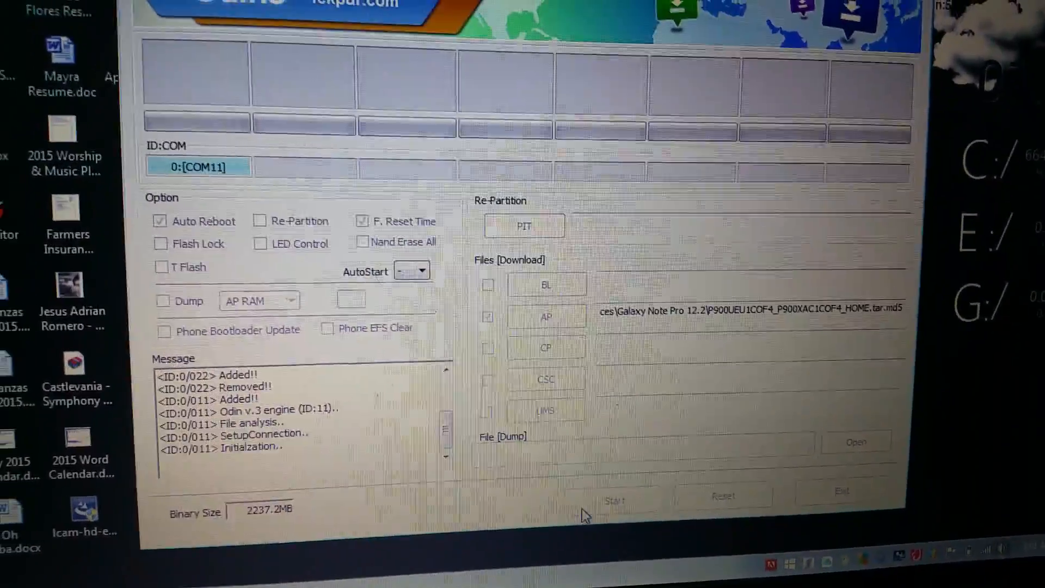